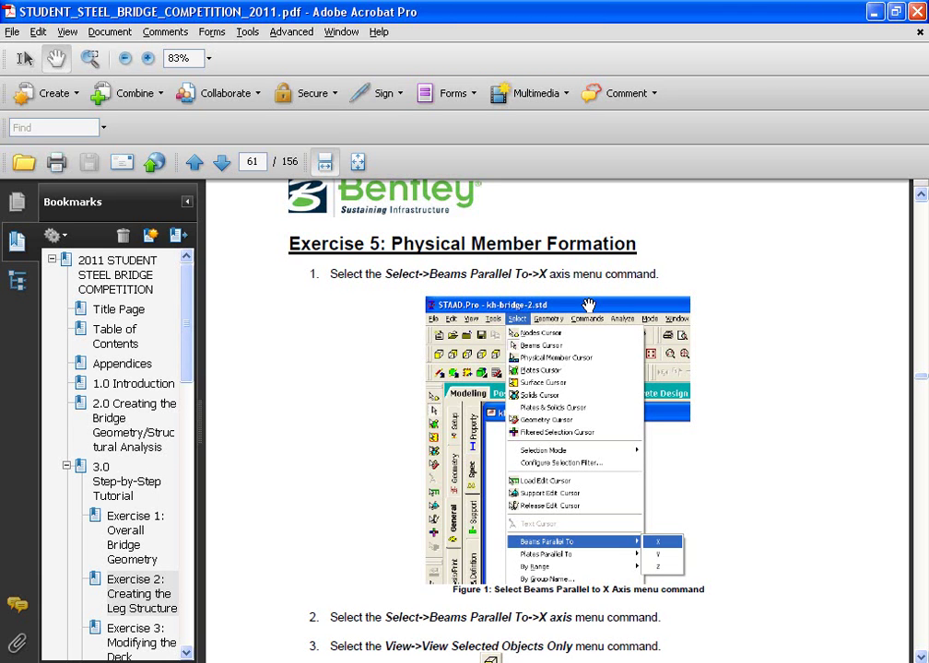
# Switch to the STAAD.Pro bridge model, select all beams parallel to the X axis, and display only the selected beams.
pyautogui.doubleClick(382, 5)
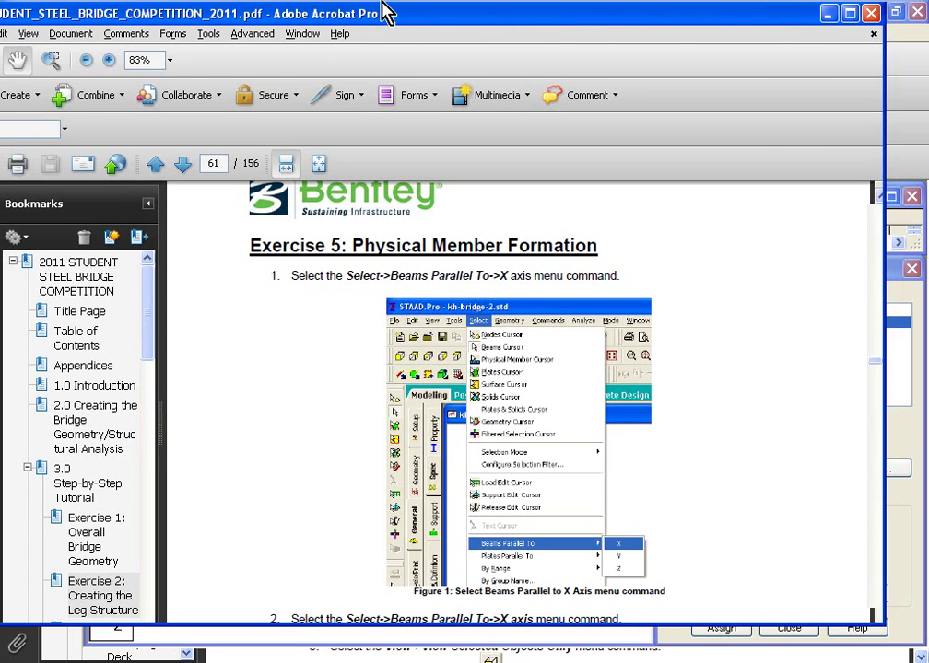
pyautogui.moveTo(382, 5); pyautogui.dragTo(928, 9)
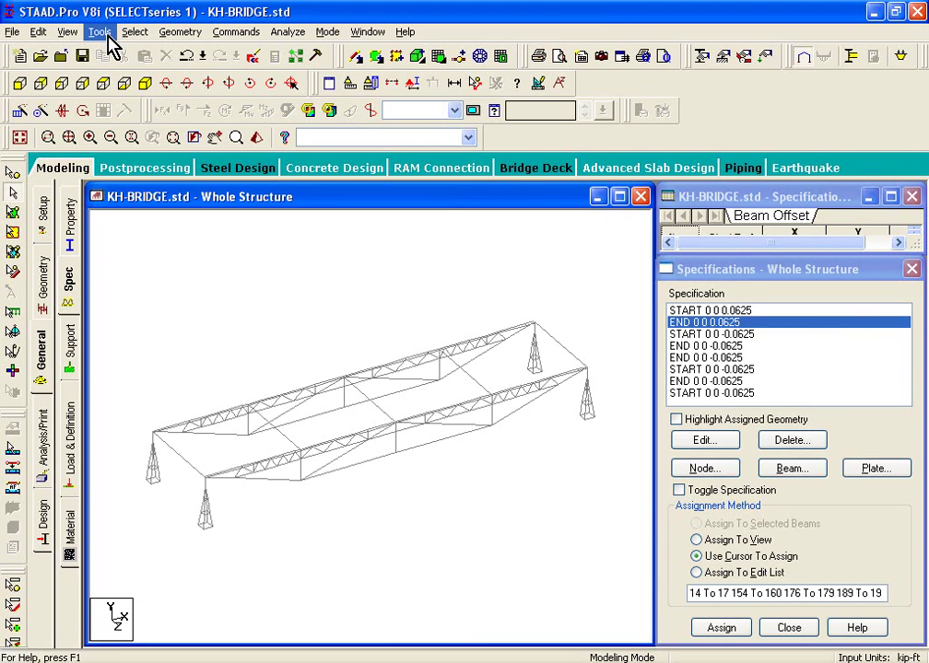
pyautogui.click(132, 35)
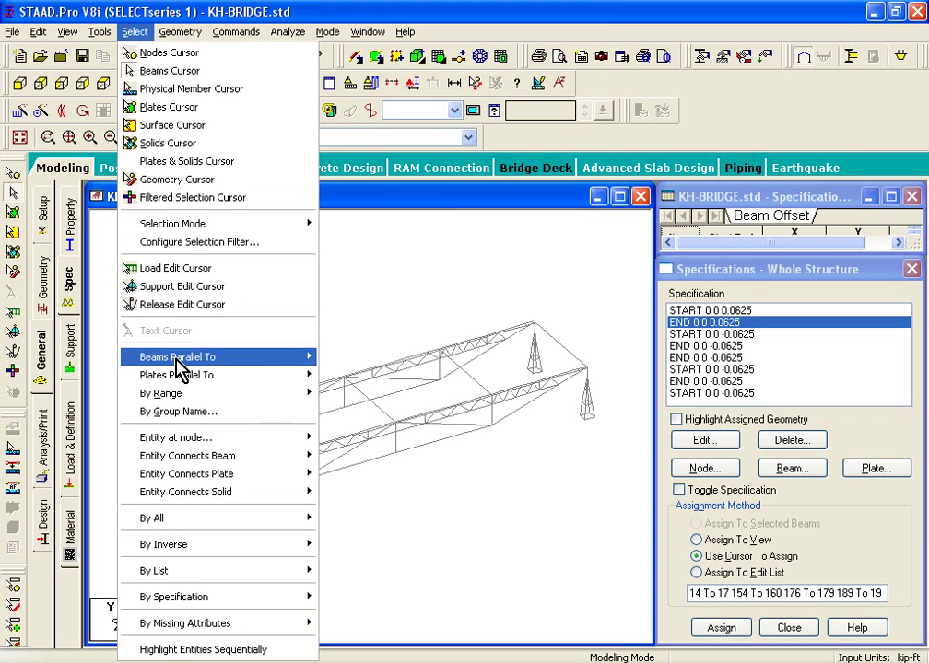
pyautogui.moveTo(208, 360)
pyautogui.click(369, 361)
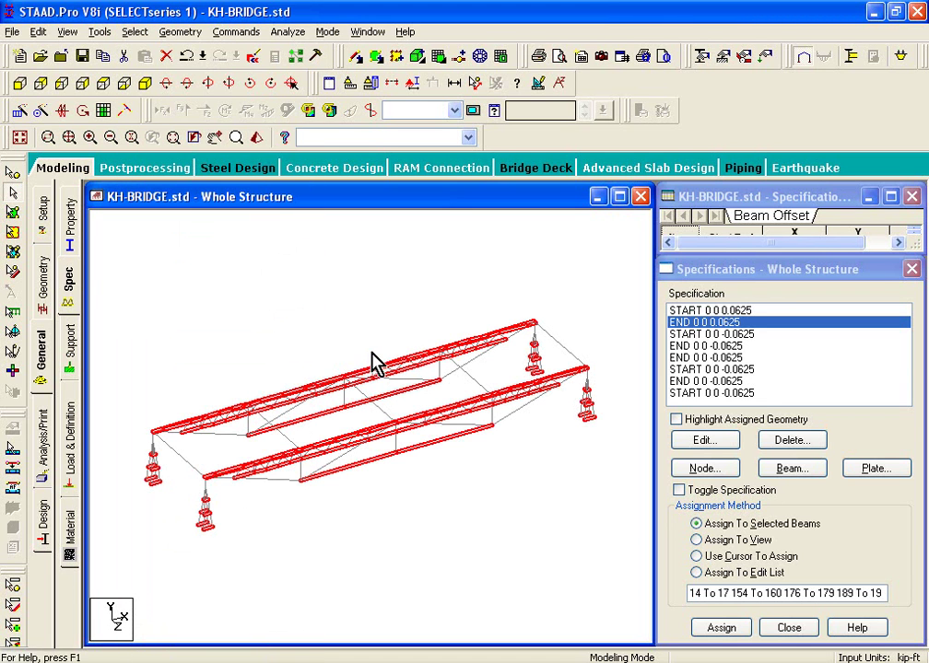
pyautogui.click(67, 32)
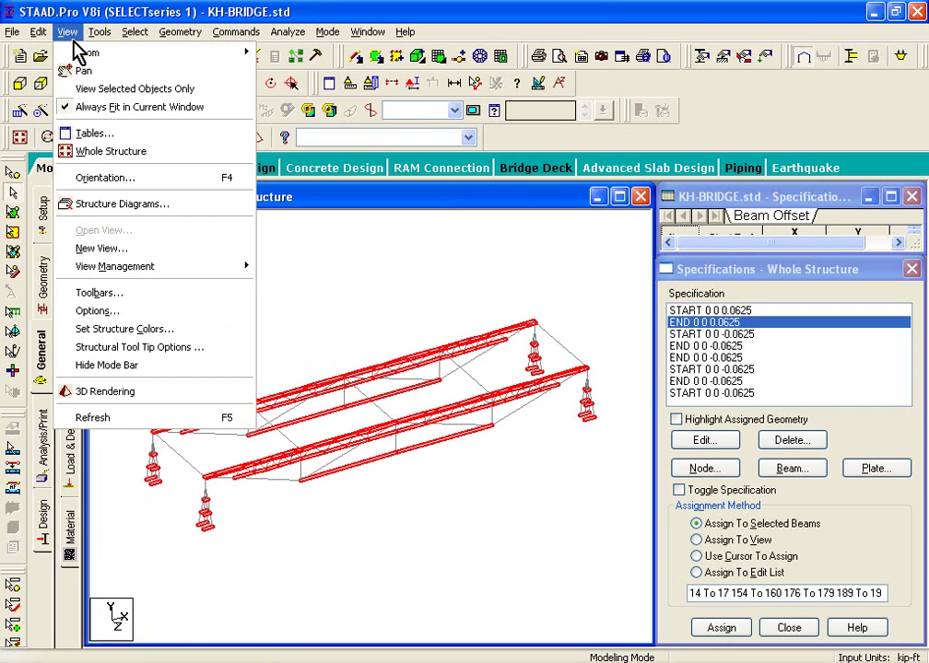
pyautogui.click(96, 89)
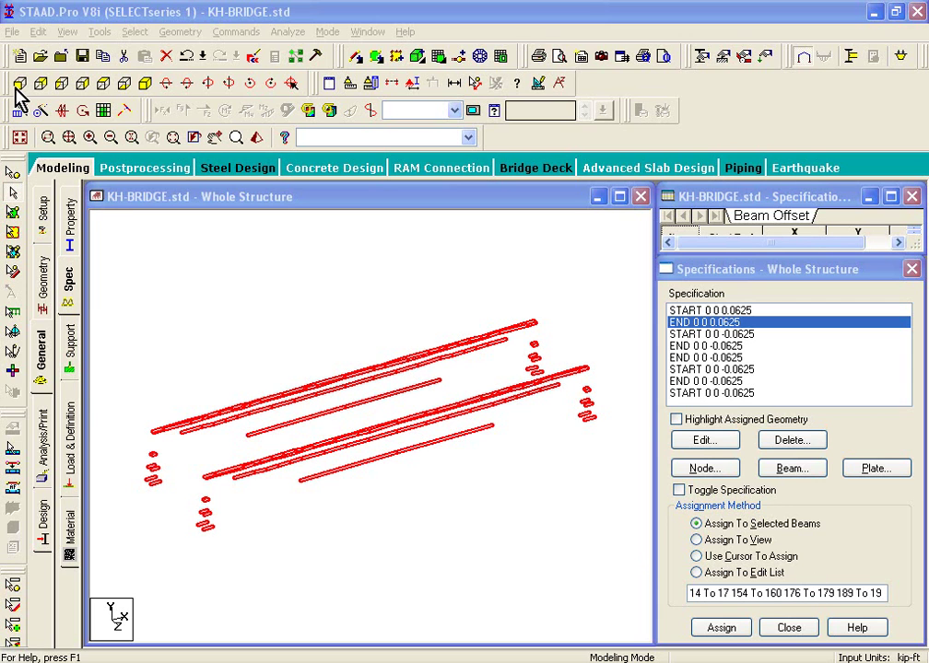
# In the front view, select the uppermost row of beams and display only those beams.
pyautogui.click(16, 83)
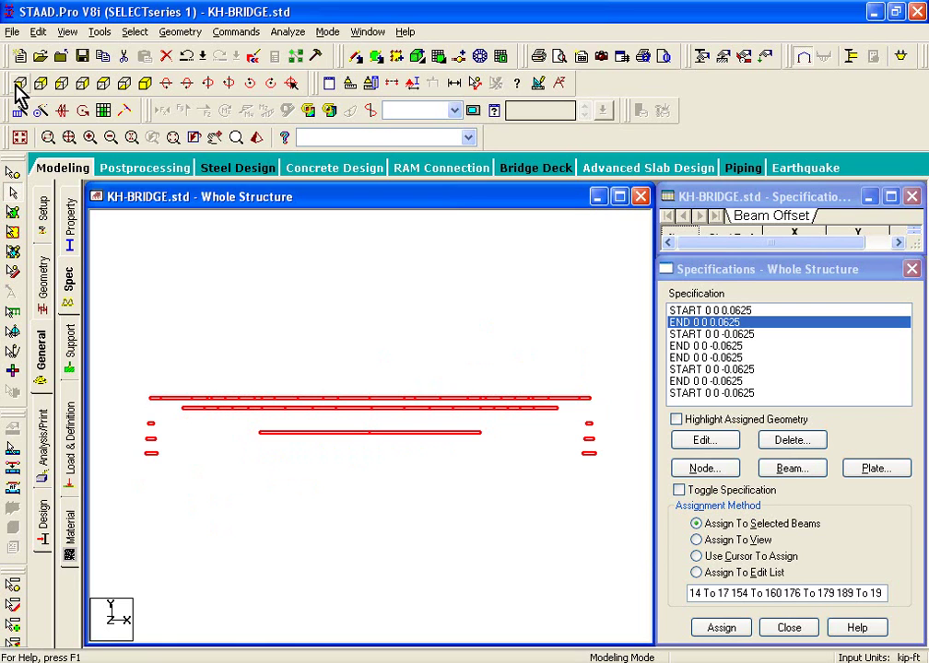
pyautogui.moveTo(135, 384); pyautogui.dragTo(613, 405)
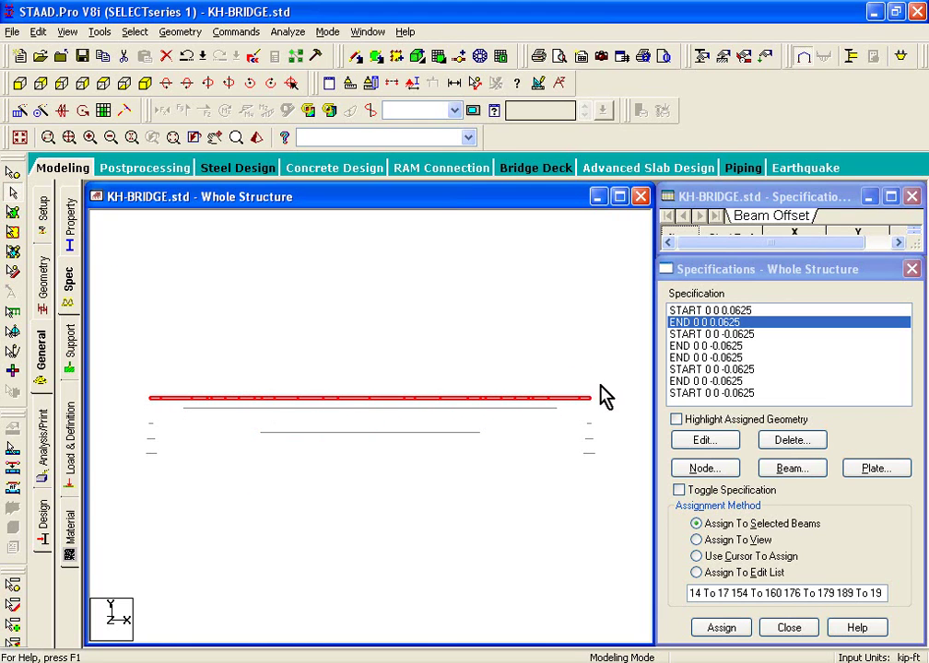
pyautogui.click(67, 34)
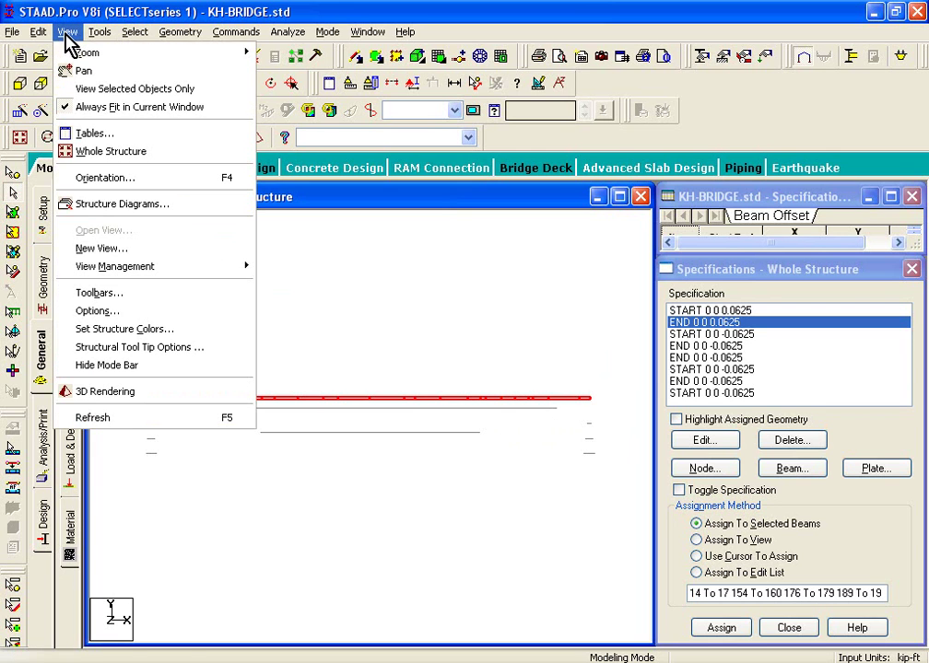
pyautogui.click(97, 90)
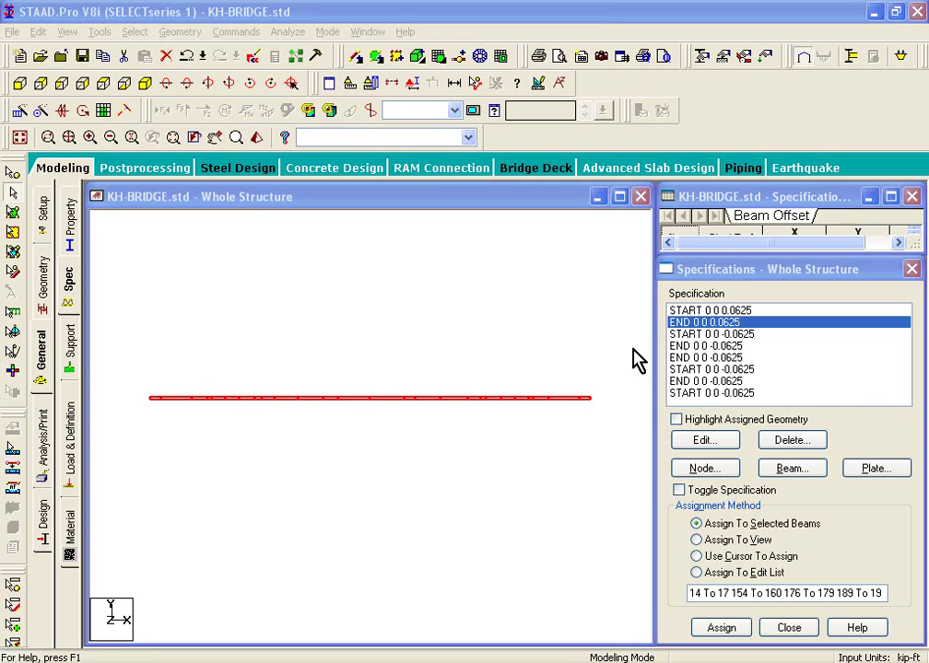
# Examine the individual beam segments making up the two pairs of top chord lines in the plan view.
pyautogui.click(103, 84)
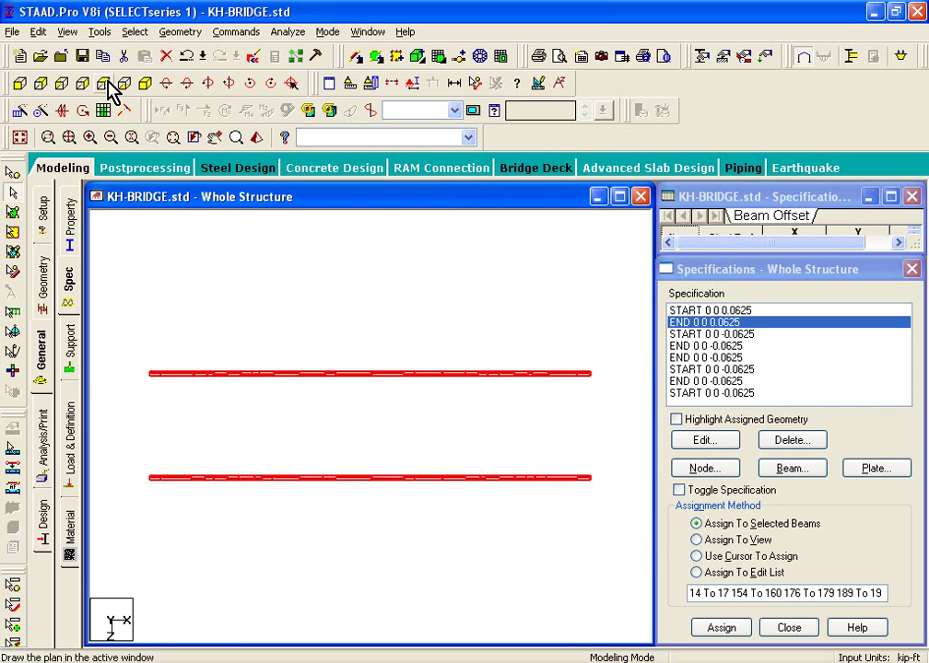
pyautogui.click(206, 342)
pyautogui.scroll(3, 145, 366)
pyautogui.scroll(3, 156, 365)
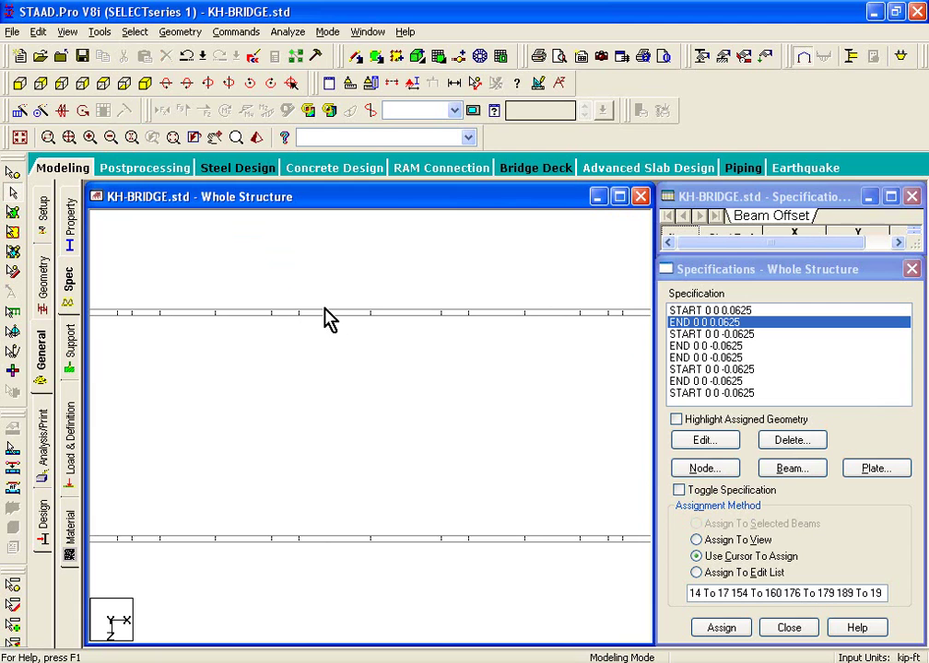
pyautogui.click(331, 315)
pyautogui.click(335, 540)
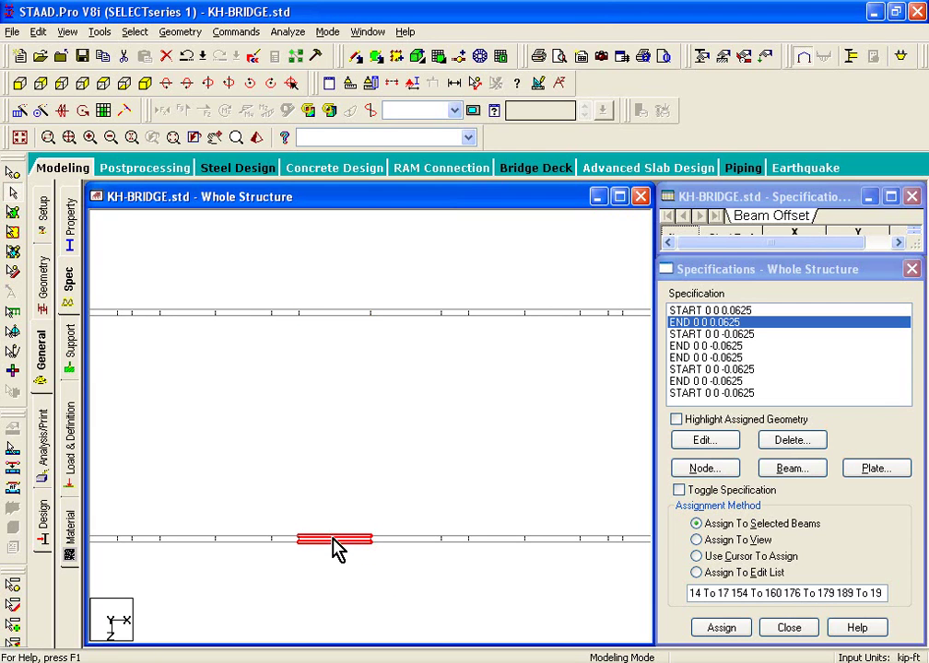
pyautogui.click(276, 425)
# Select all segments of the outer top chord line on the back truss and form them into one physical member.
pyautogui.scroll(-2, 277, 422)
pyautogui.scroll(-1, 284, 406)
pyautogui.scroll(-1, 288, 391)
pyautogui.moveTo(100, 336); pyautogui.dragTo(642, 369)
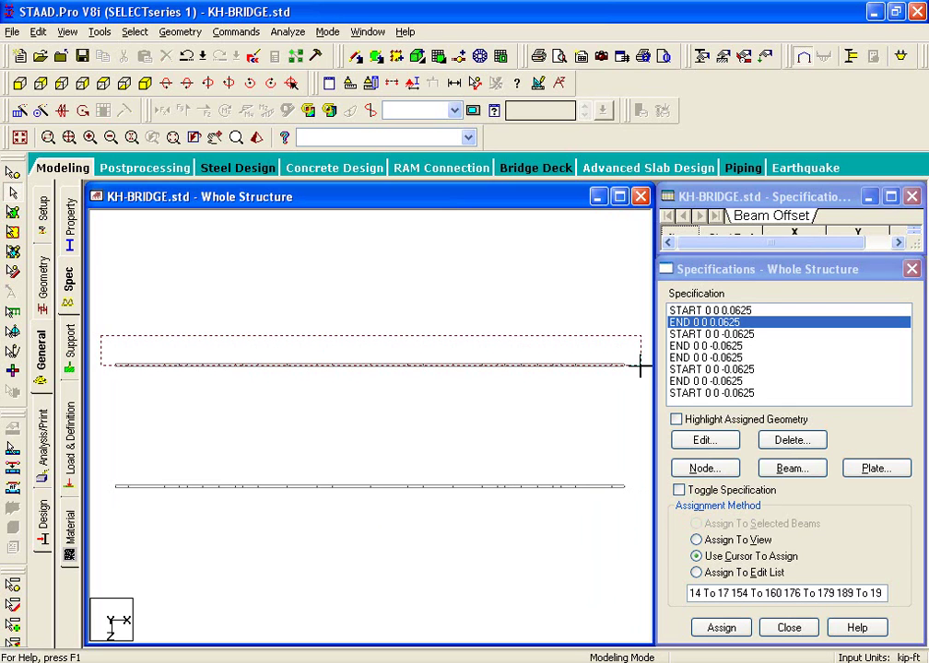
pyautogui.moveTo(642, 369); pyautogui.dragTo(643, 372)
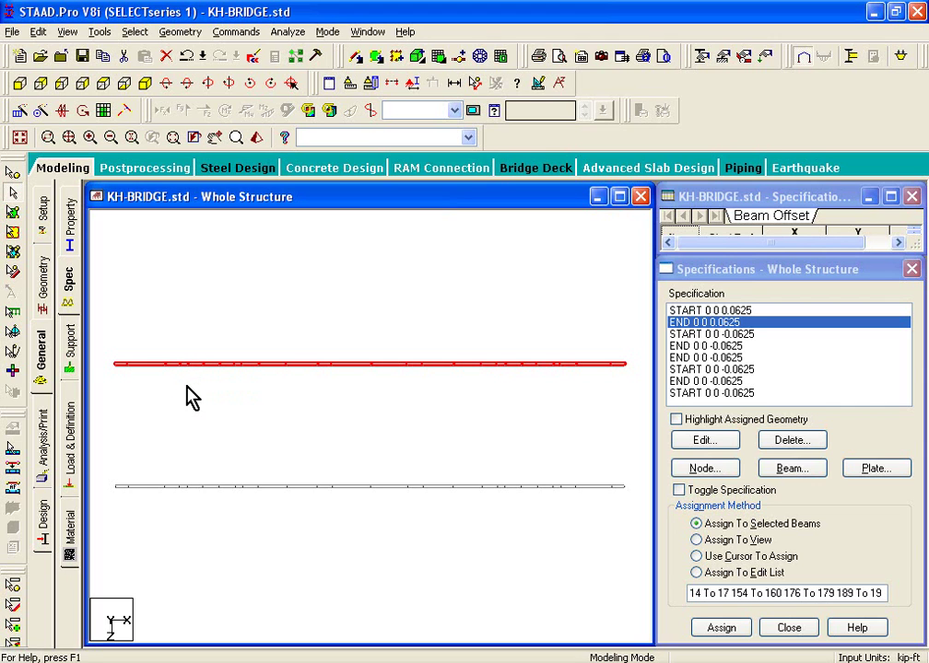
pyautogui.rightClick(230, 306)
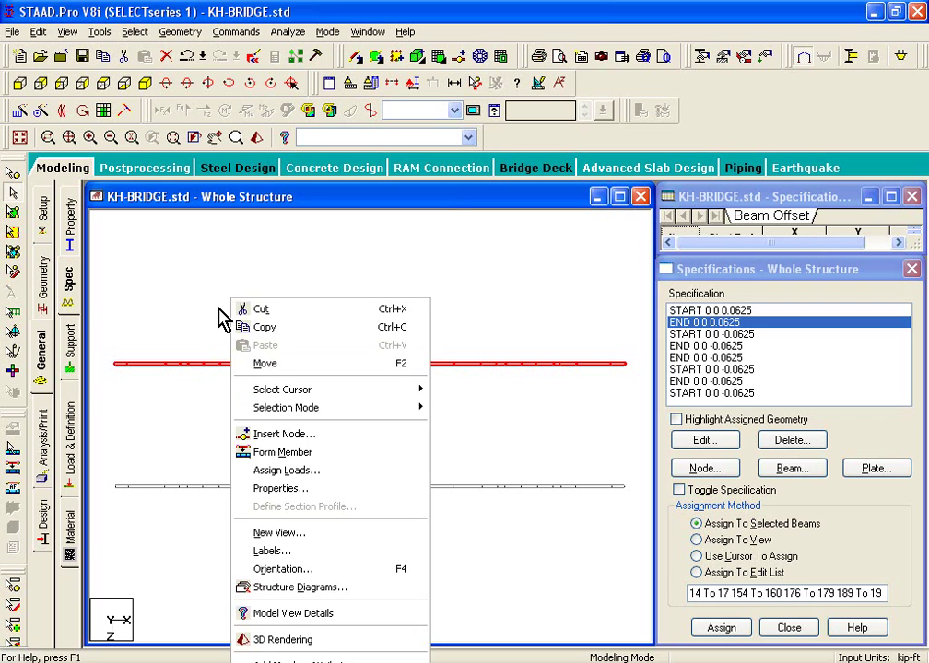
pyautogui.click(288, 461)
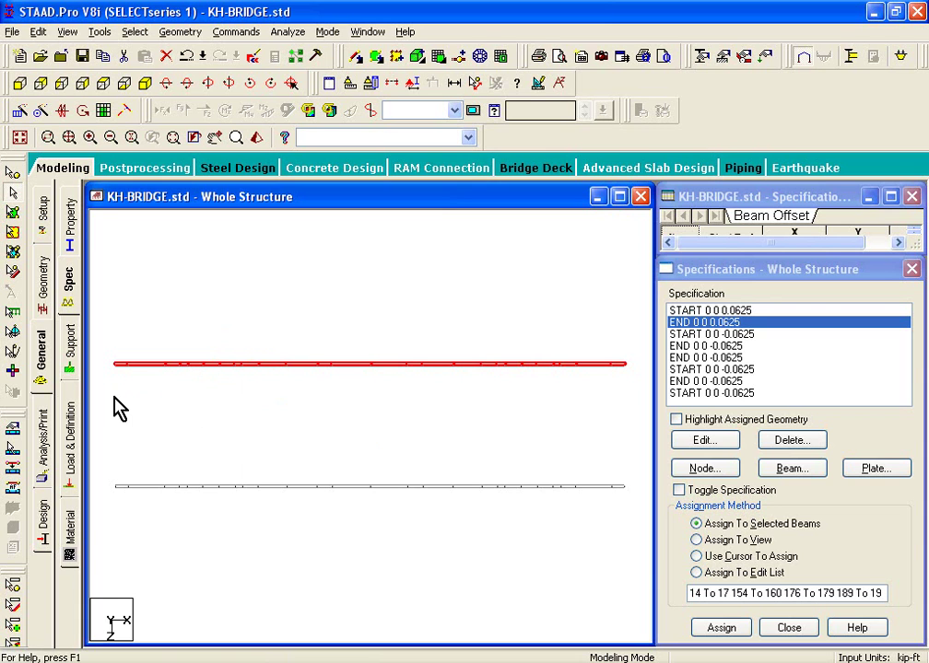
# Form a physical member from all segments of the inner top chord line on the back truss.
pyautogui.moveTo(99, 400); pyautogui.dragTo(647, 366)
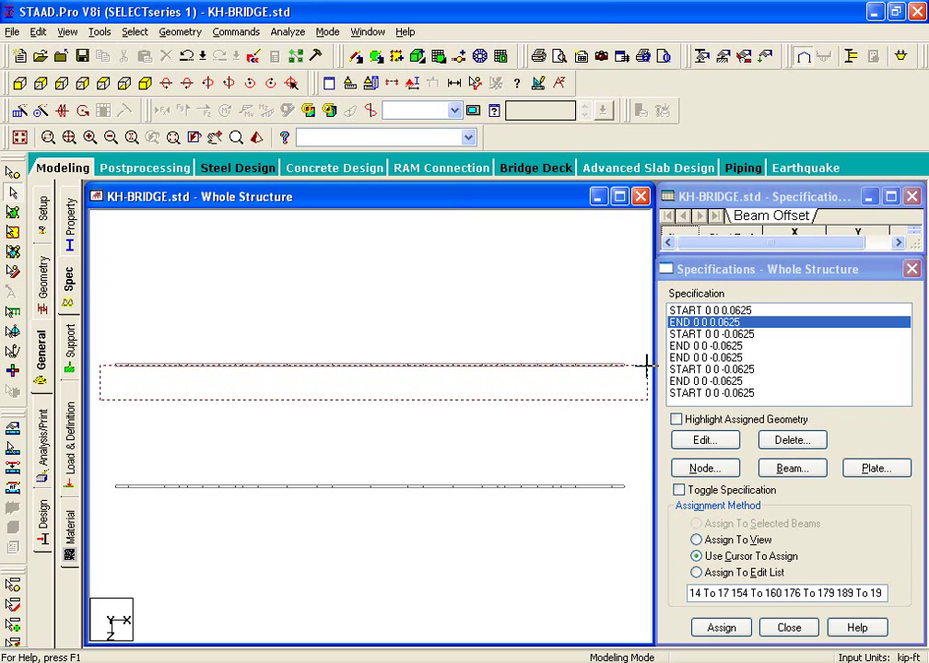
pyautogui.moveTo(647, 366); pyautogui.dragTo(649, 371)
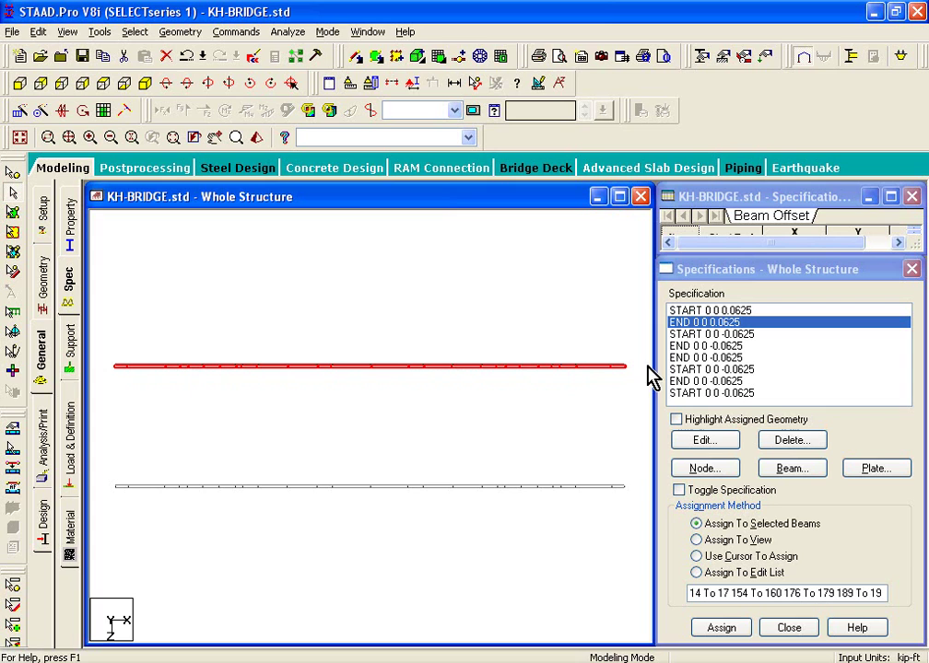
pyautogui.rightClick(366, 374)
pyautogui.click(411, 452)
# Form one physical member from each of the front truss's two top chord lines, first the inner and then the outer.
pyautogui.moveTo(108, 457); pyautogui.dragTo(645, 489)
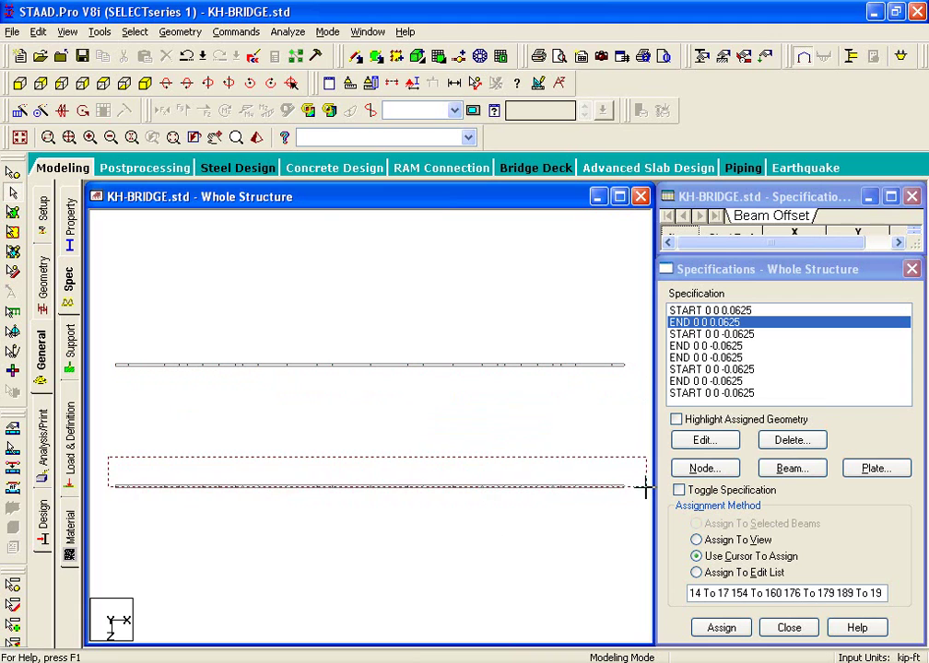
pyautogui.rightClick(268, 435)
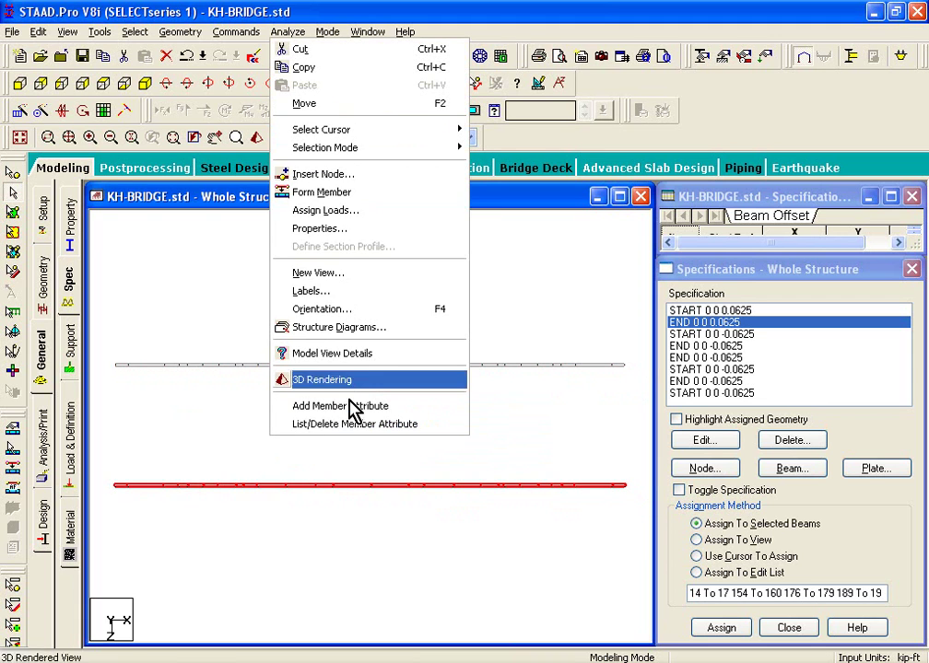
pyautogui.click(358, 208)
pyautogui.moveTo(137, 517); pyautogui.dragTo(612, 479)
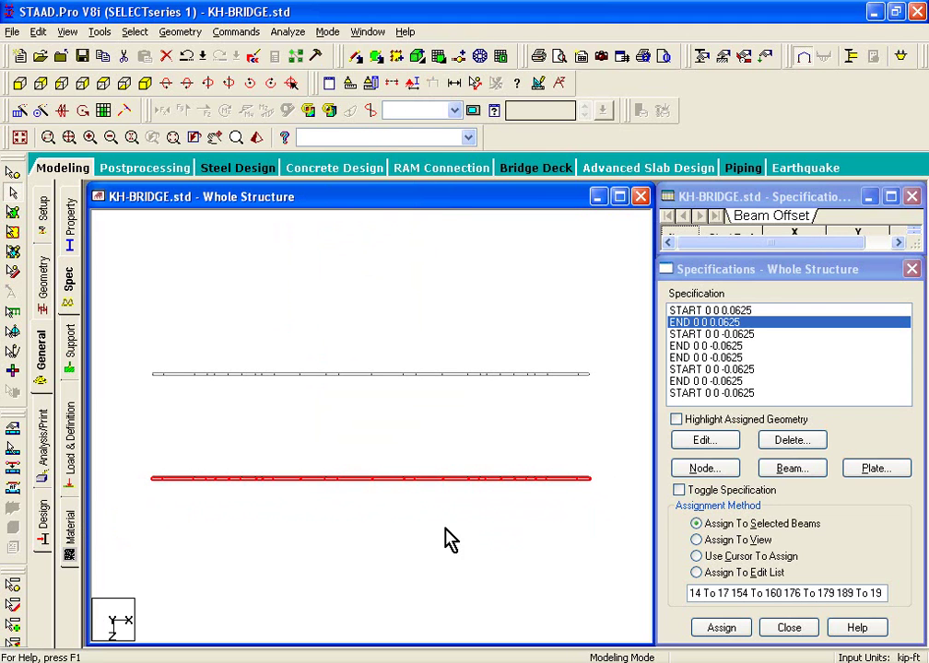
pyautogui.rightClick(381, 529)
pyautogui.click(472, 282)
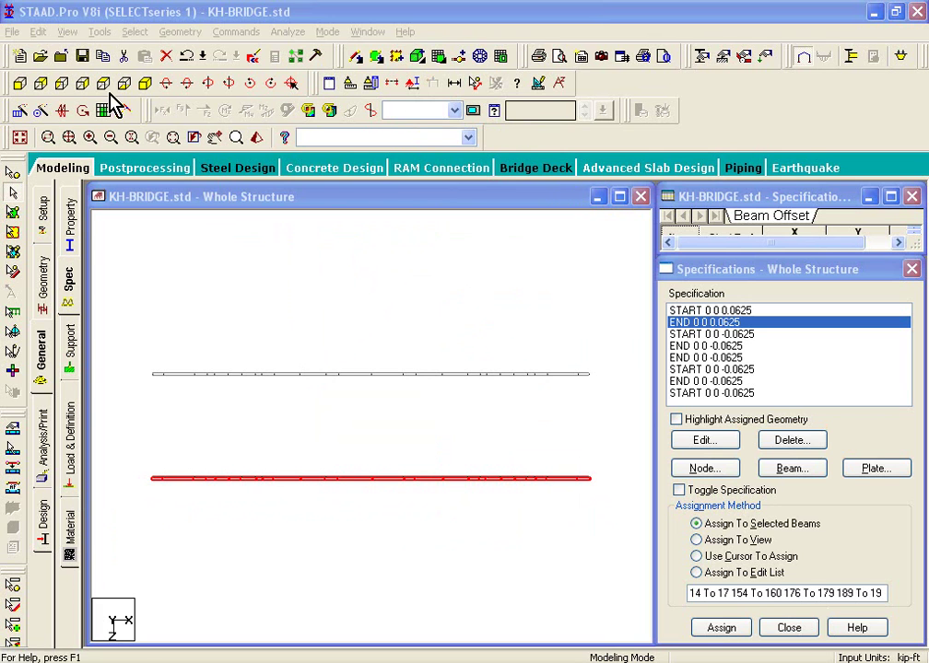
# Display the whole structure again, pick a few individual beams on the back truss, and clear the selection.
pyautogui.click(65, 31)
pyautogui.click(129, 153)
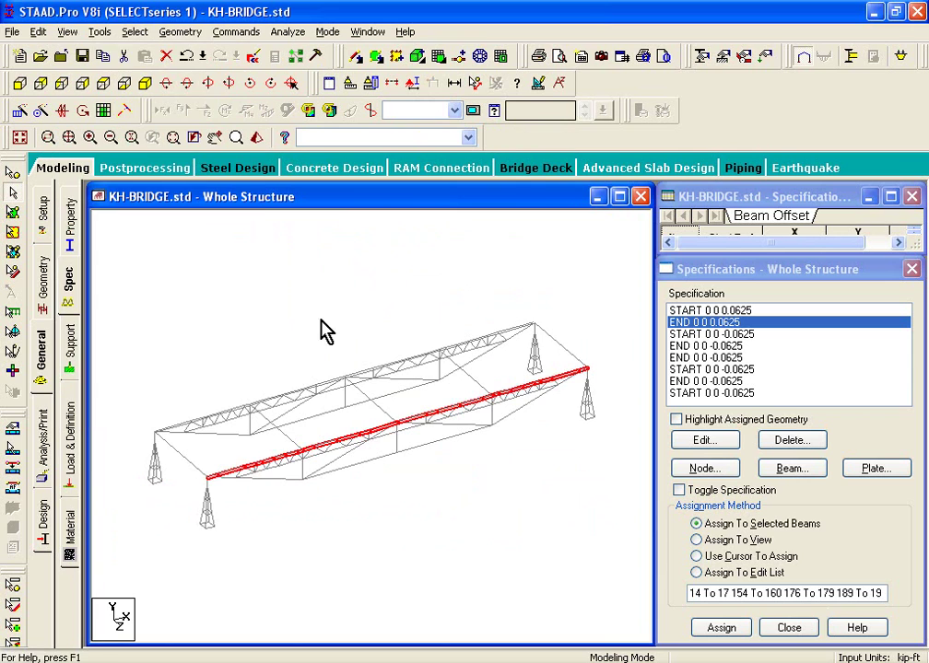
pyautogui.click(224, 410)
pyautogui.click(272, 400)
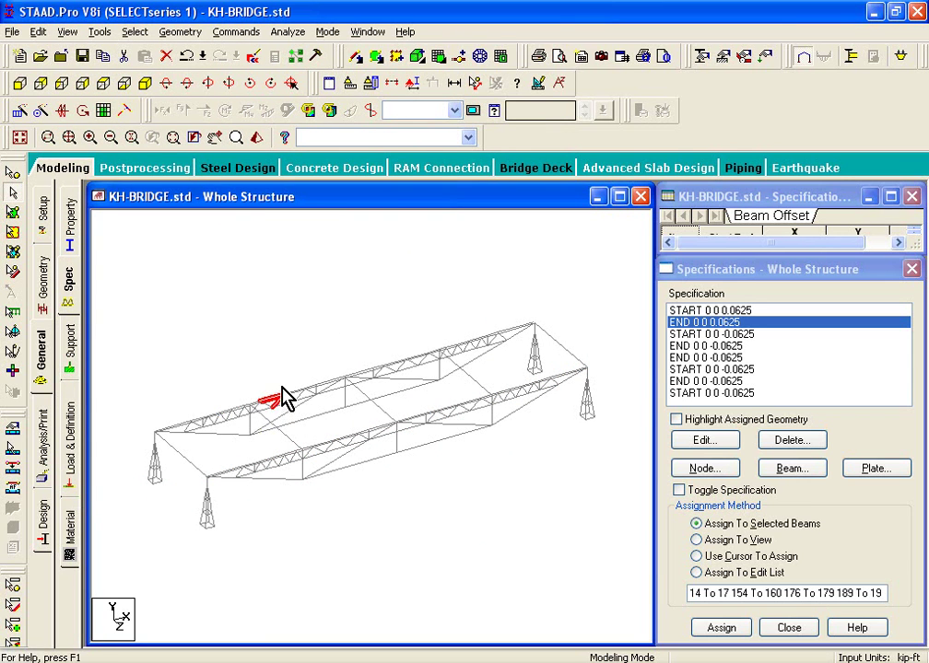
pyautogui.click(268, 377)
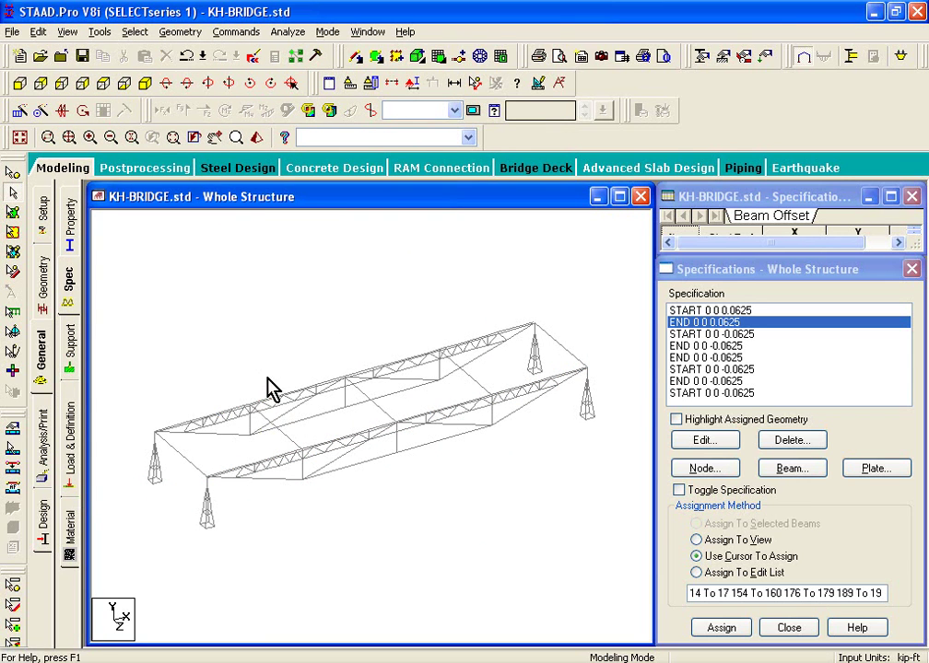
# Check the physical members along the top chords of both trusses by picking them with the Physical Member cursor.
pyautogui.click(14, 450)
pyautogui.click(226, 414)
pyautogui.scroll(5, 336, 394)
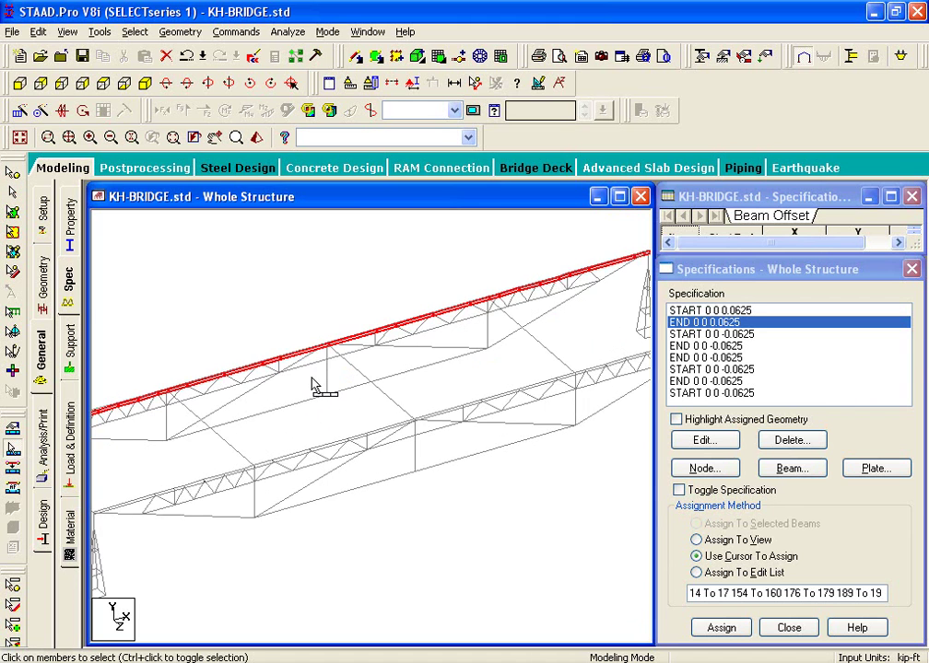
pyautogui.scroll(5, 293, 354)
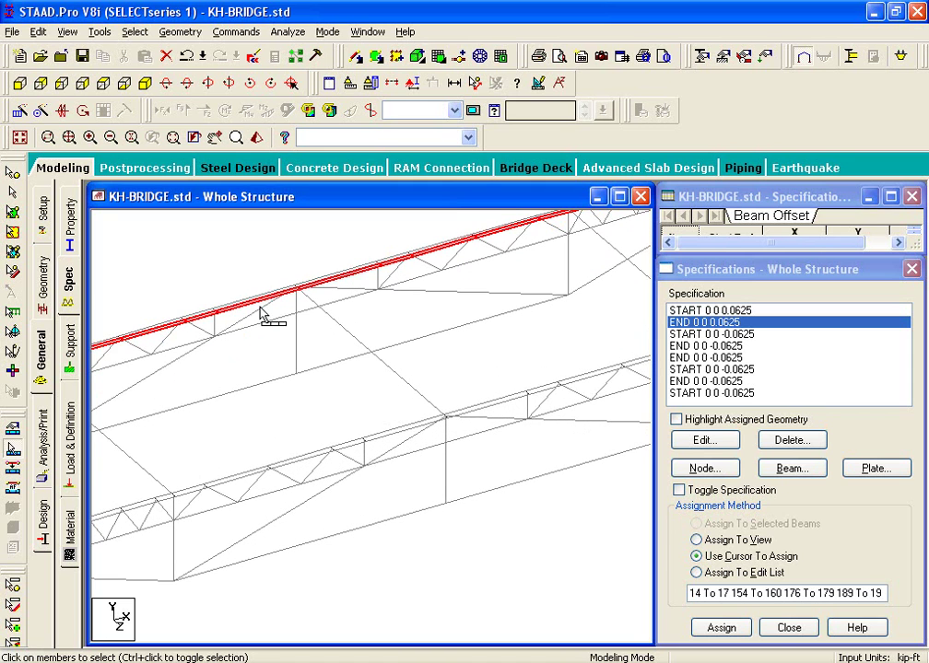
pyautogui.click(298, 462)
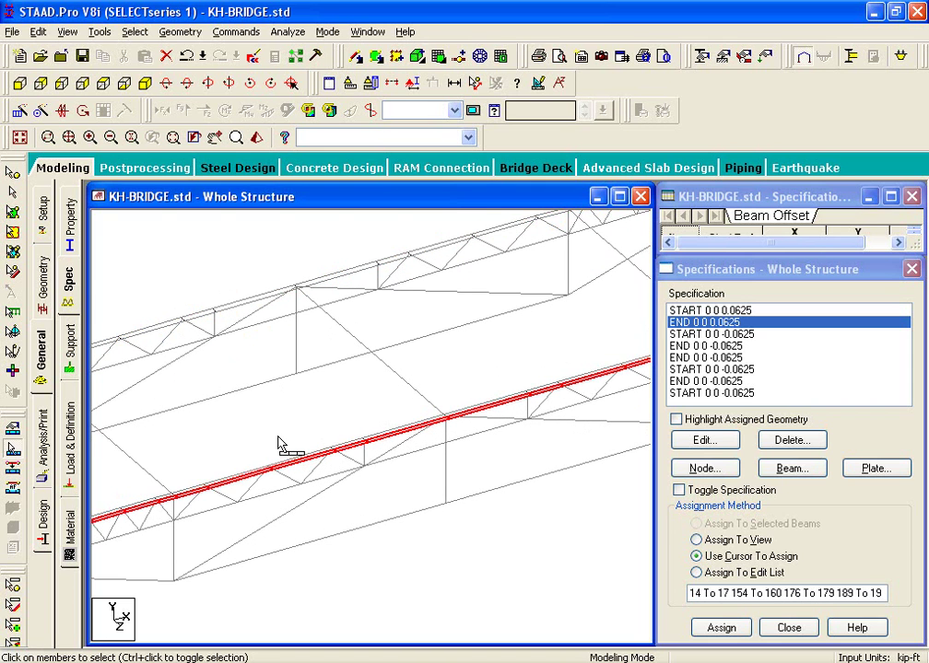
pyautogui.click(278, 443)
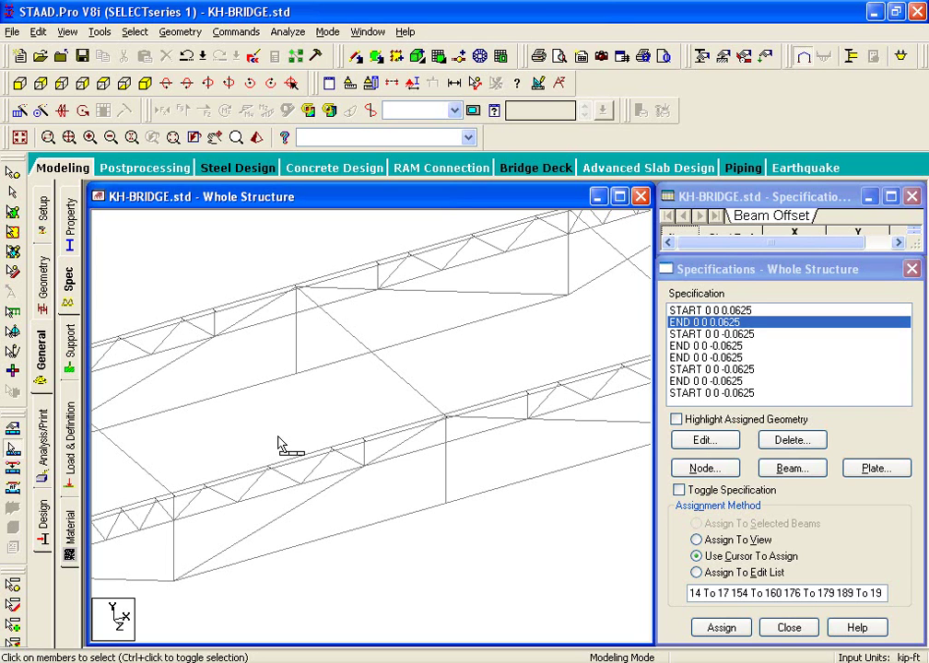
pyautogui.click(247, 304)
pyautogui.click(247, 303)
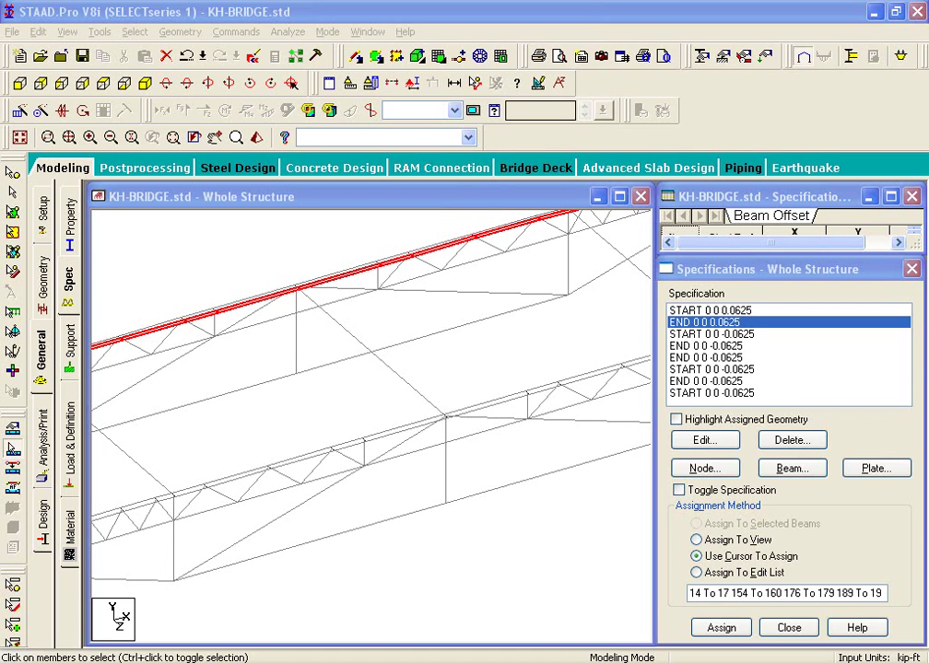